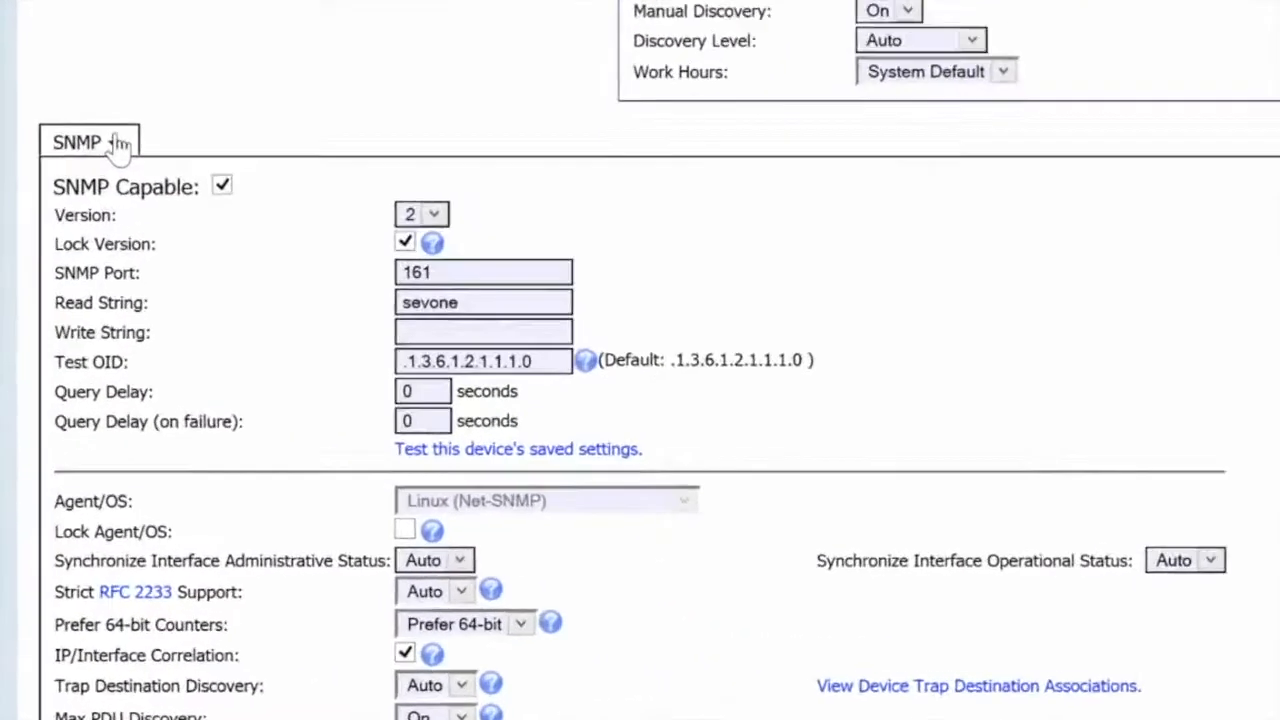
Review the full list of processes that can be monitored in the device's Process plugin settings, through the last page.
{"action": "left_click", "coordinate": [52, 354]}
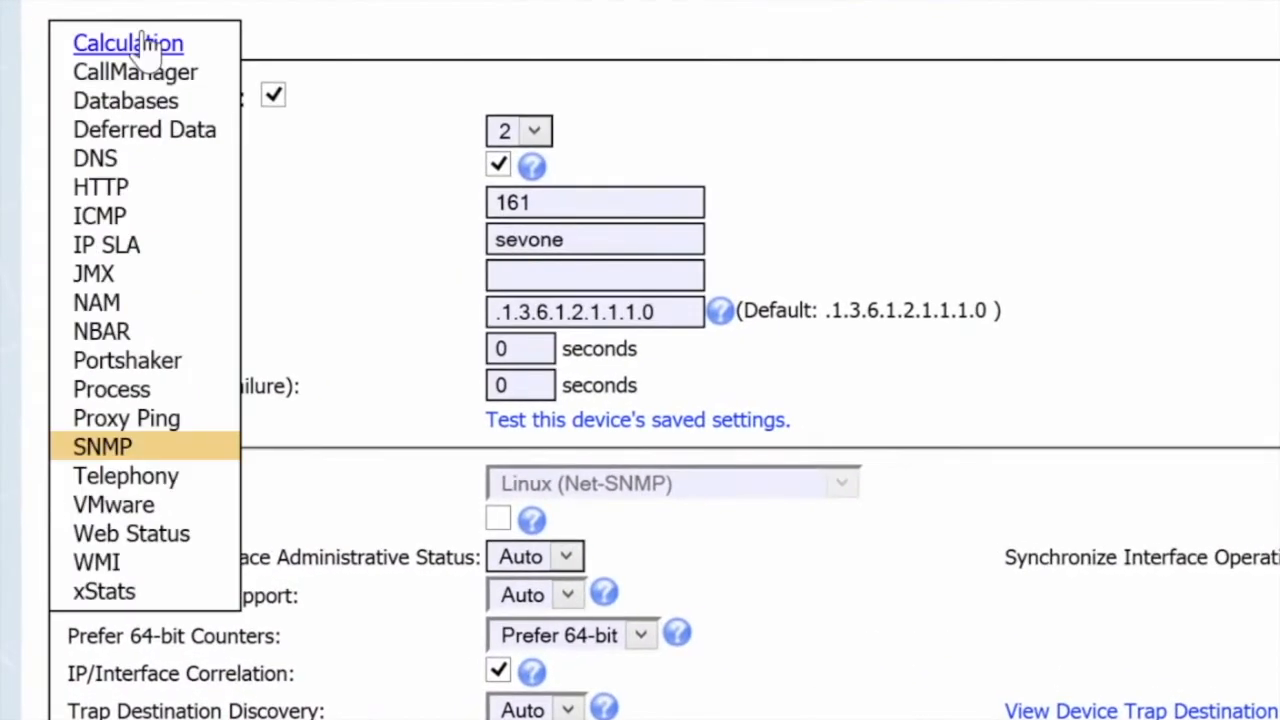
{"action": "left_click", "coordinate": [110, 392]}
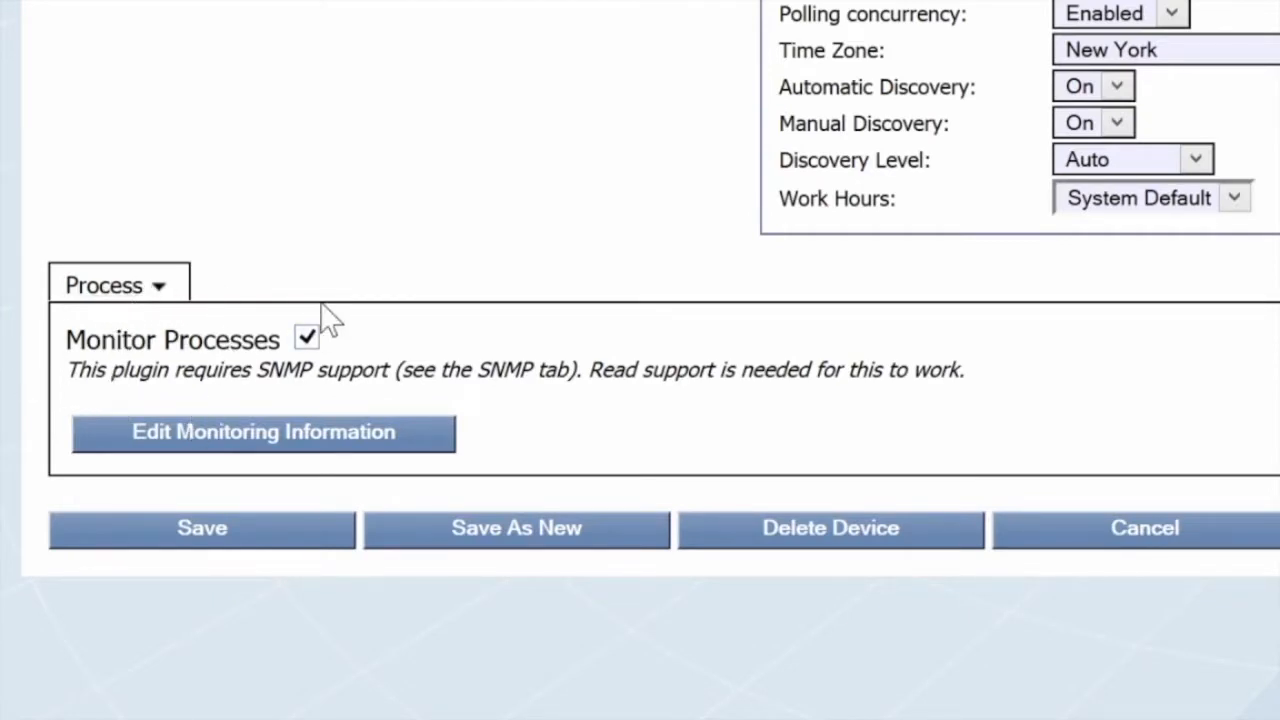
{"action": "left_click", "coordinate": [360, 440]}
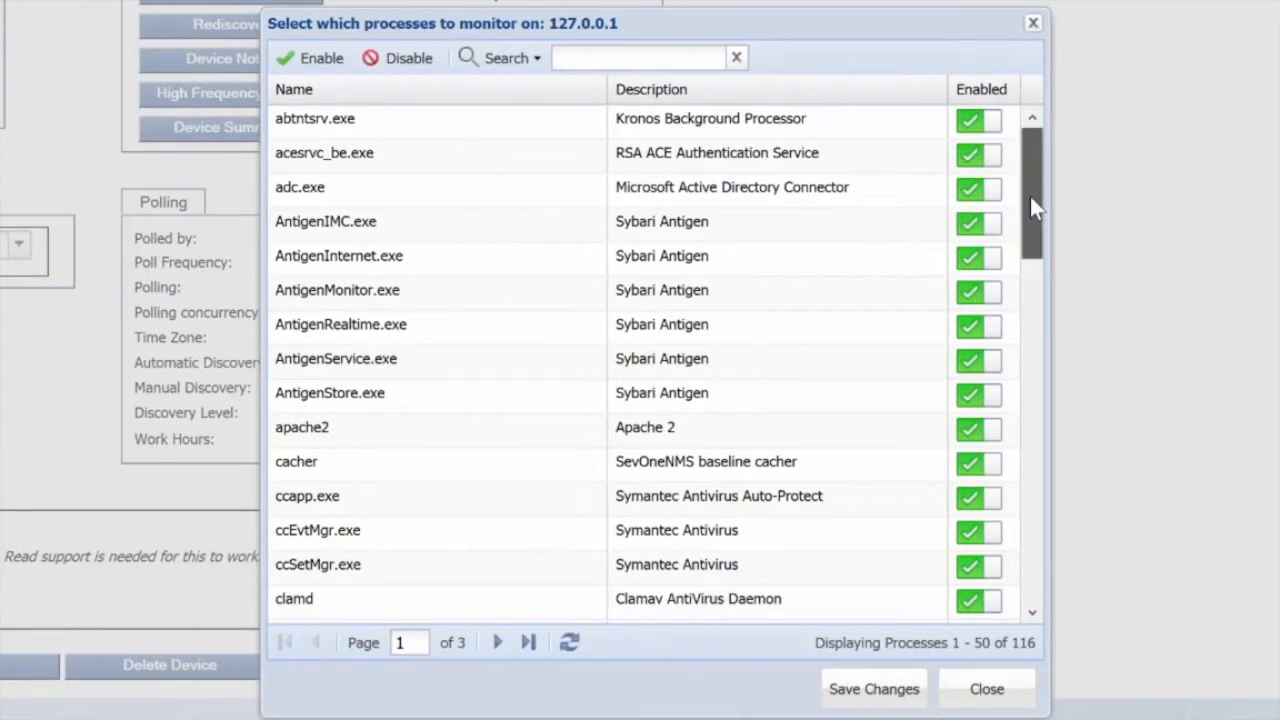
{"action": "left_click_drag", "start_coordinate": [1030, 197], "coordinate": [1006, 565]}
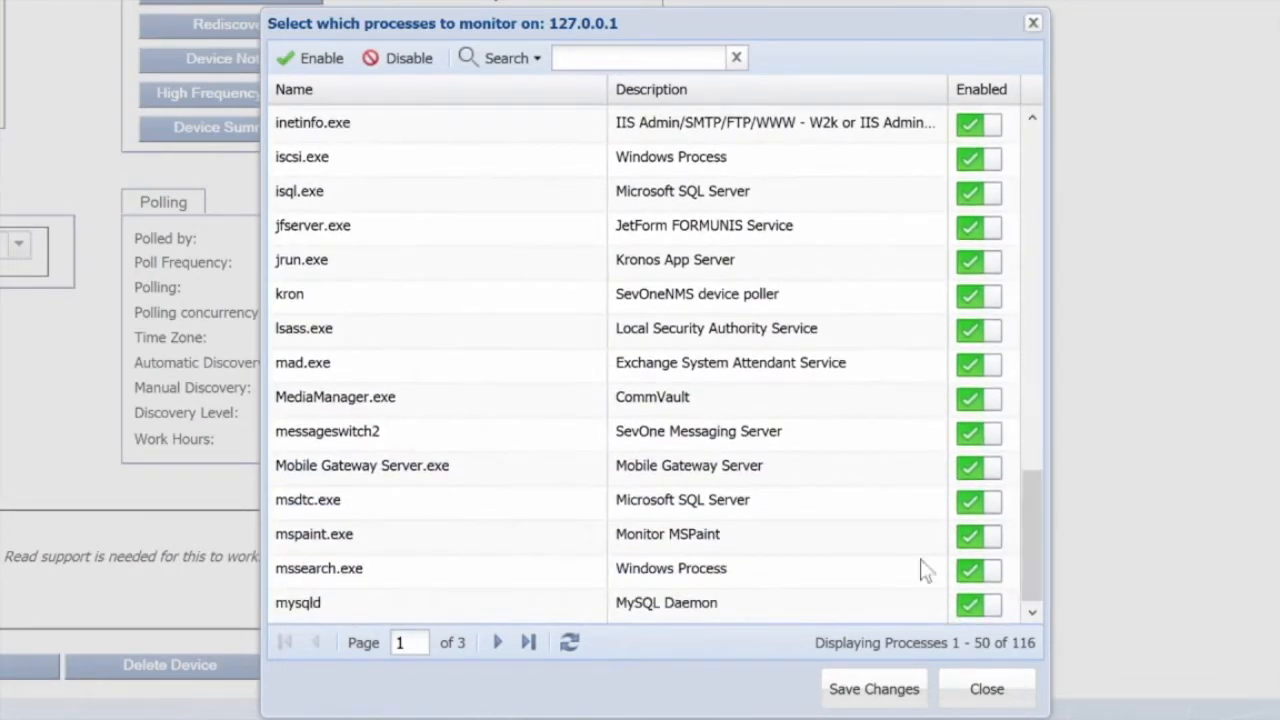
{"action": "left_click", "coordinate": [503, 643]}
{"action": "left_click", "coordinate": [502, 643]}
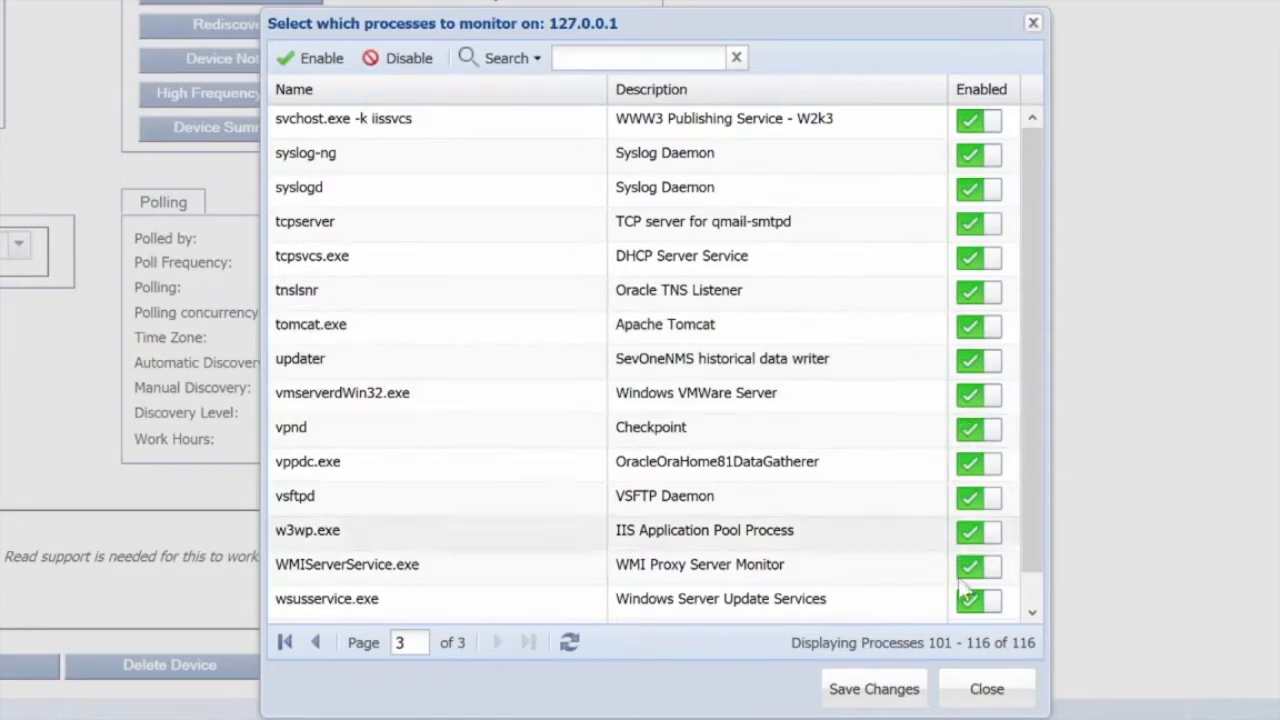
{"action": "left_click", "coordinate": [983, 704]}
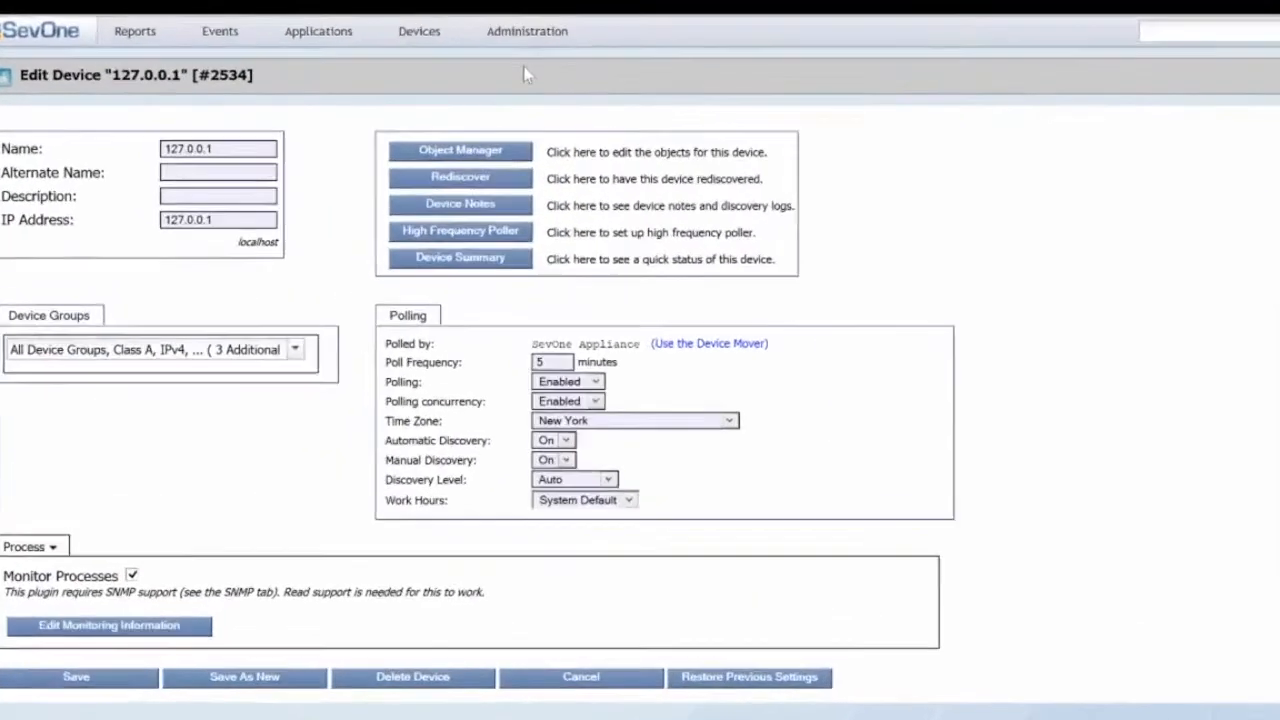
Open the Object Subtype Manager for monitoring configuration.
{"action": "left_click", "coordinate": [434, 55]}
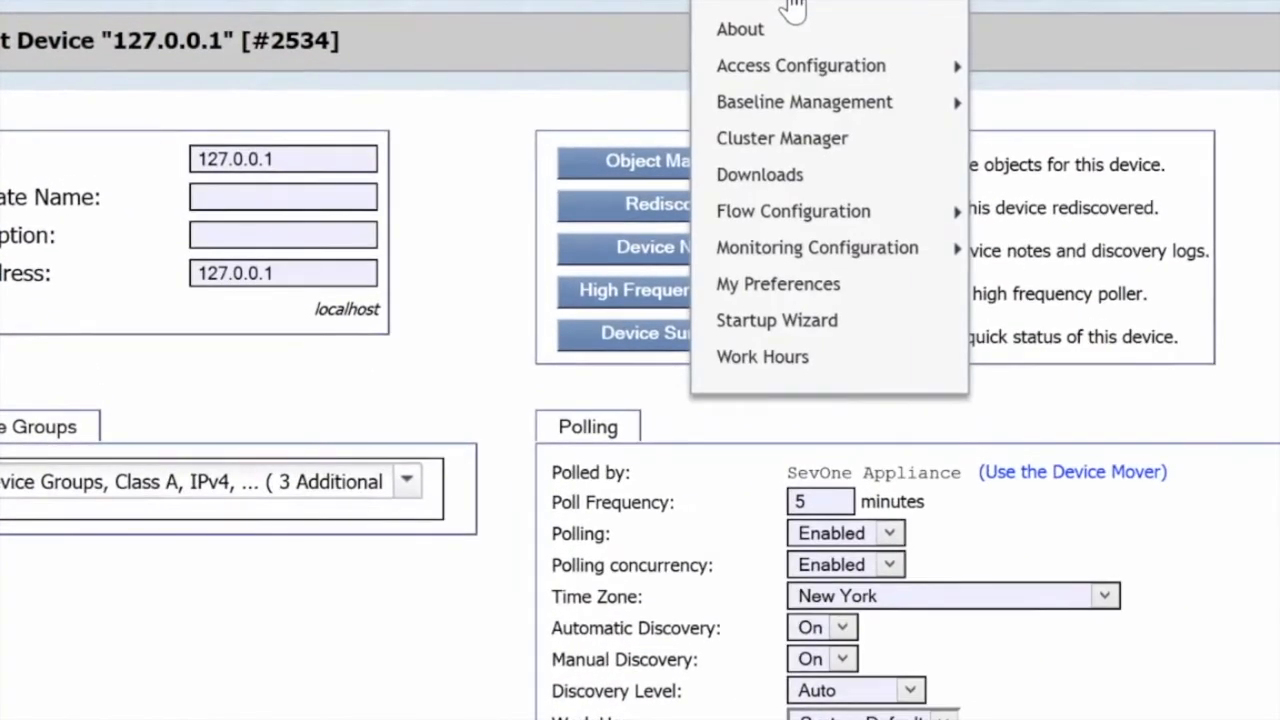
{"action": "mouse_move", "coordinate": [808, 213]}
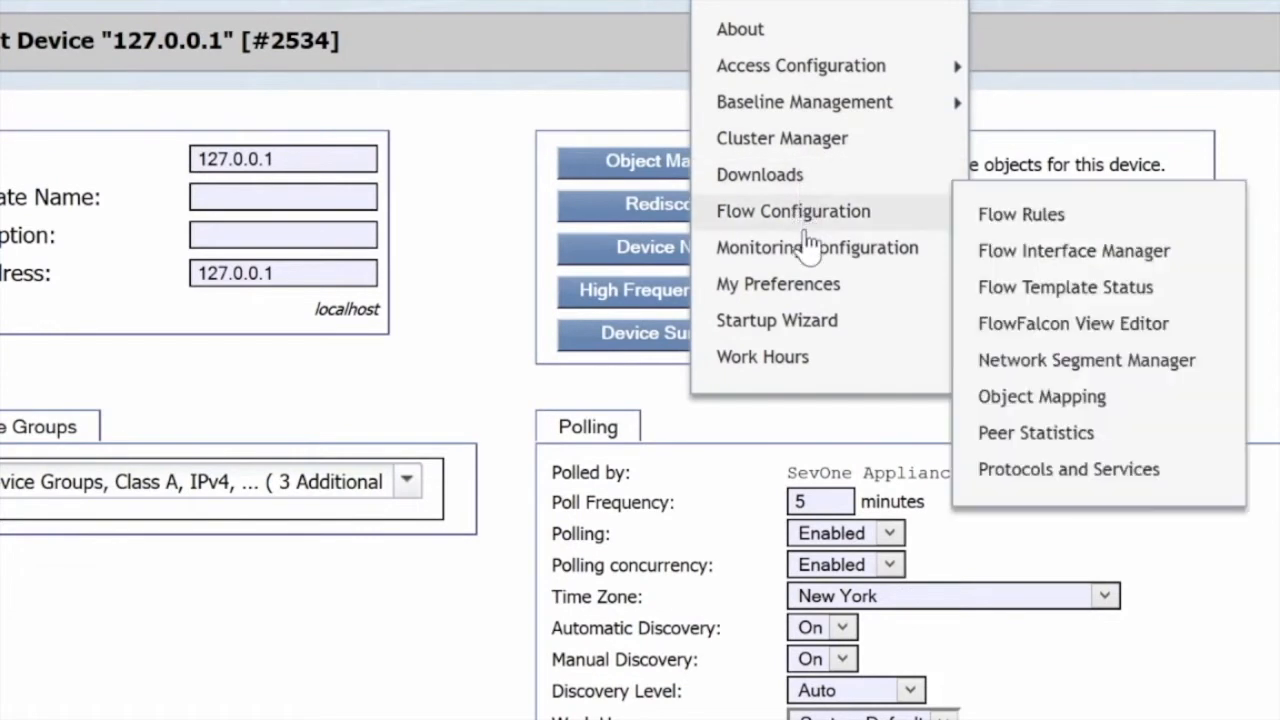
{"action": "mouse_move", "coordinate": [806, 257]}
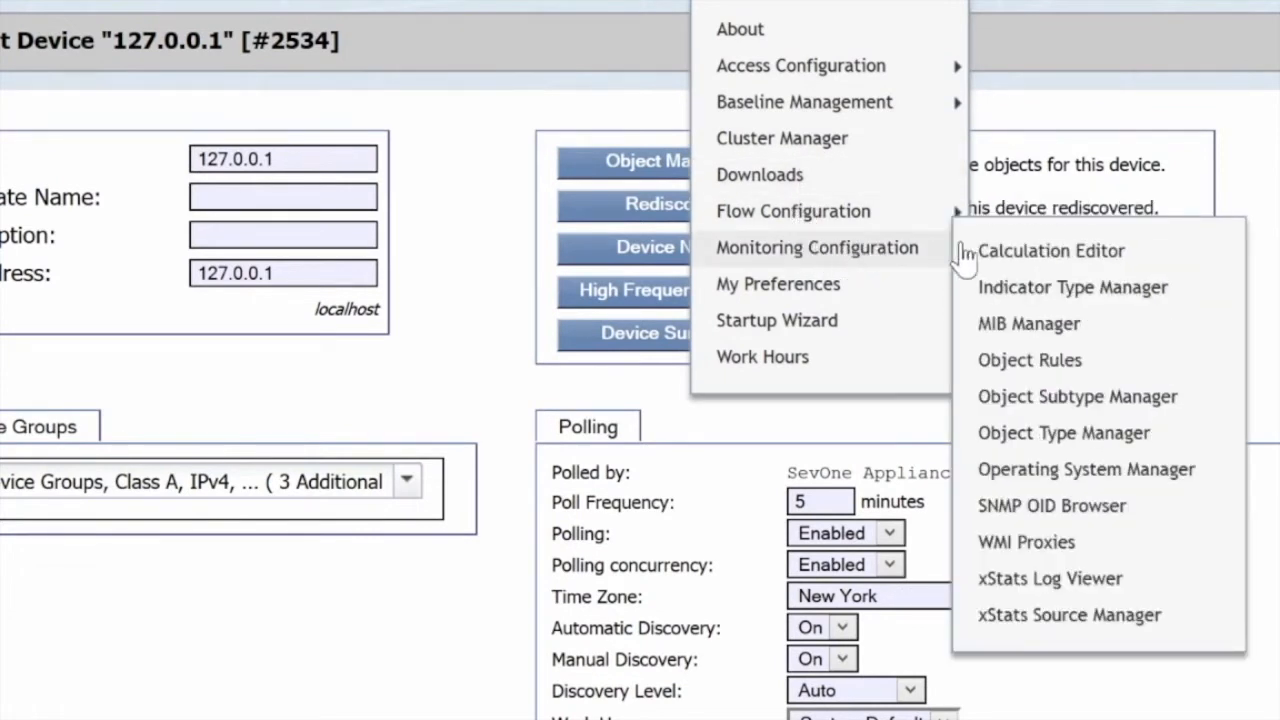
{"action": "left_click", "coordinate": [1060, 400]}
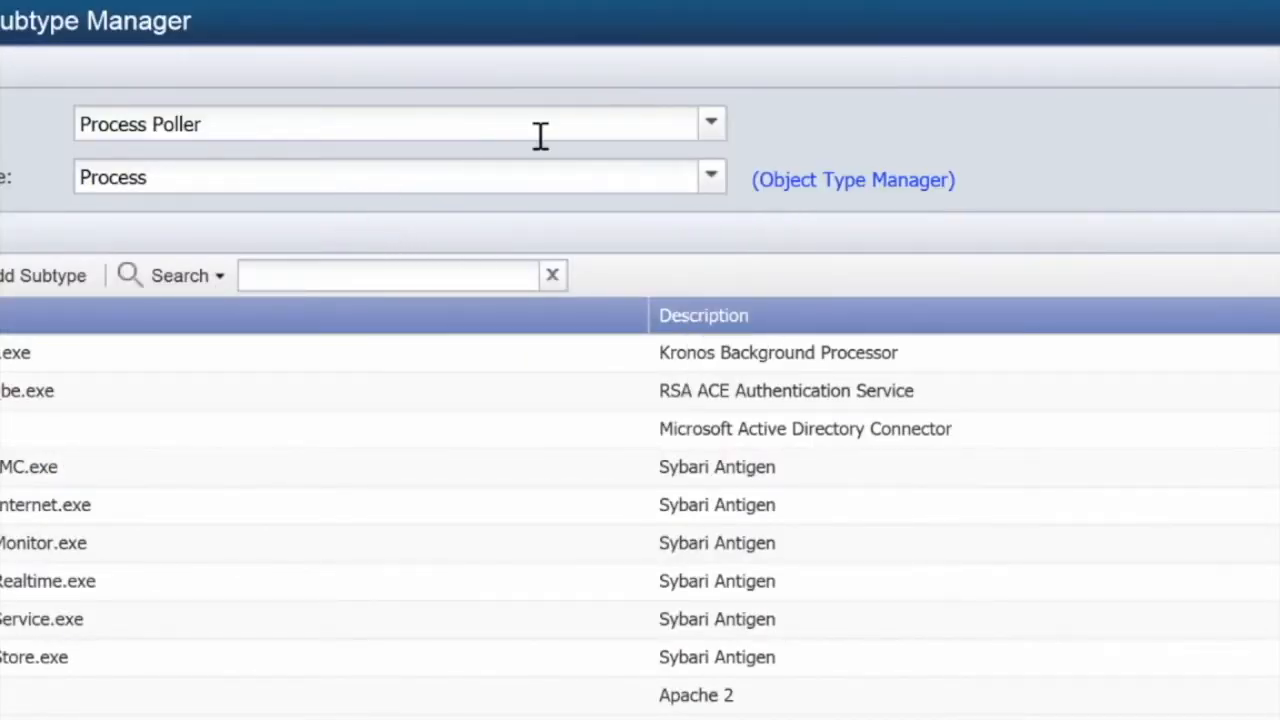
Filter the subtypes by the Process Poller plugin and the Process object type.
{"action": "left_click", "coordinate": [540, 135]}
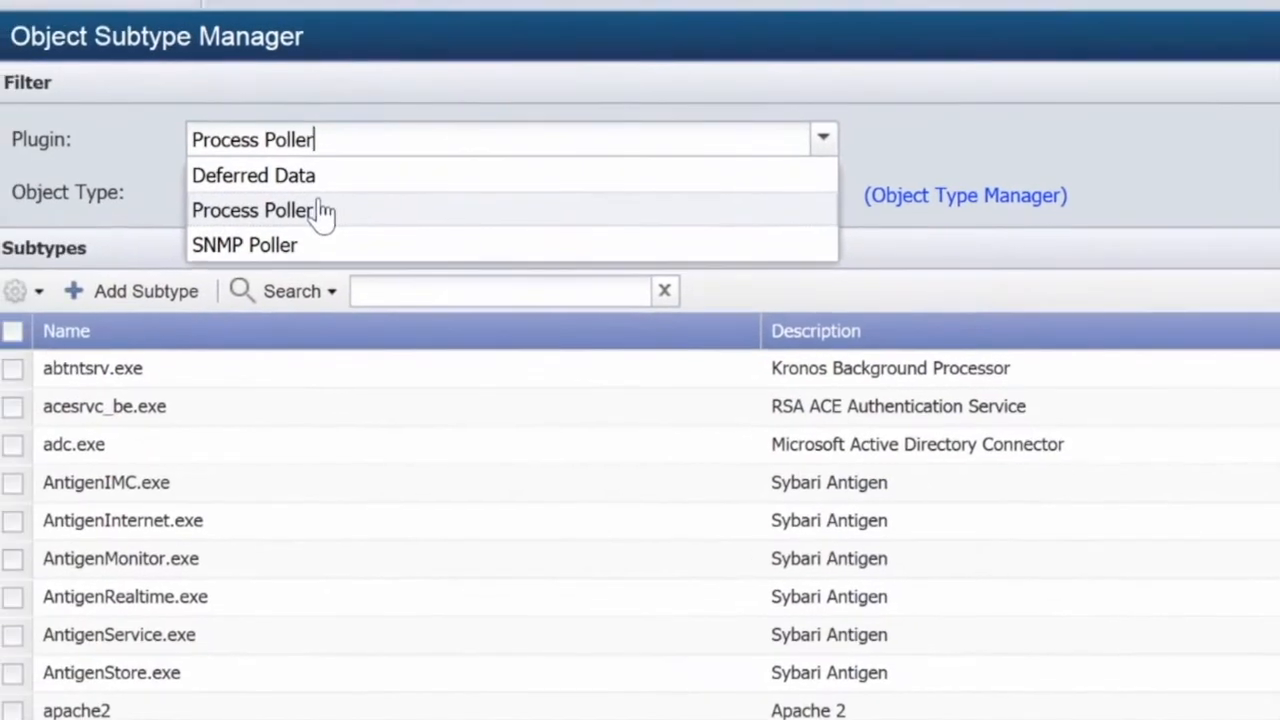
{"action": "left_click", "coordinate": [320, 211]}
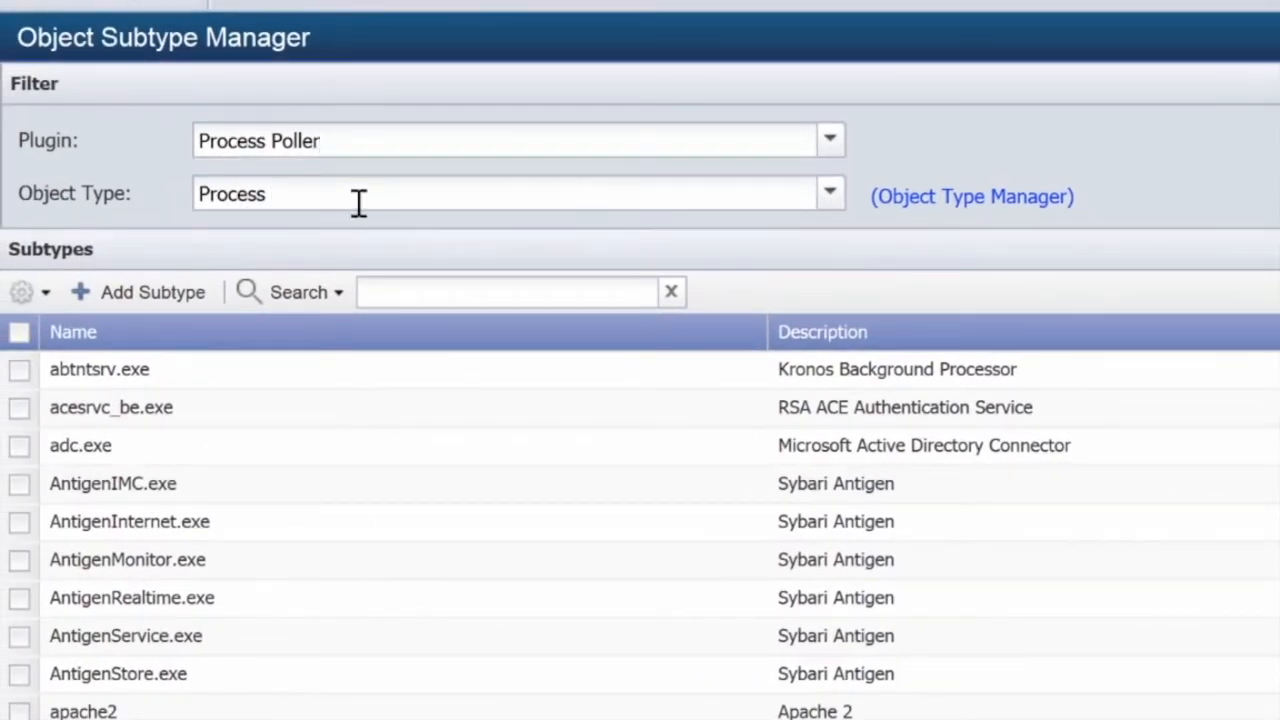
{"action": "left_click", "coordinate": [359, 203]}
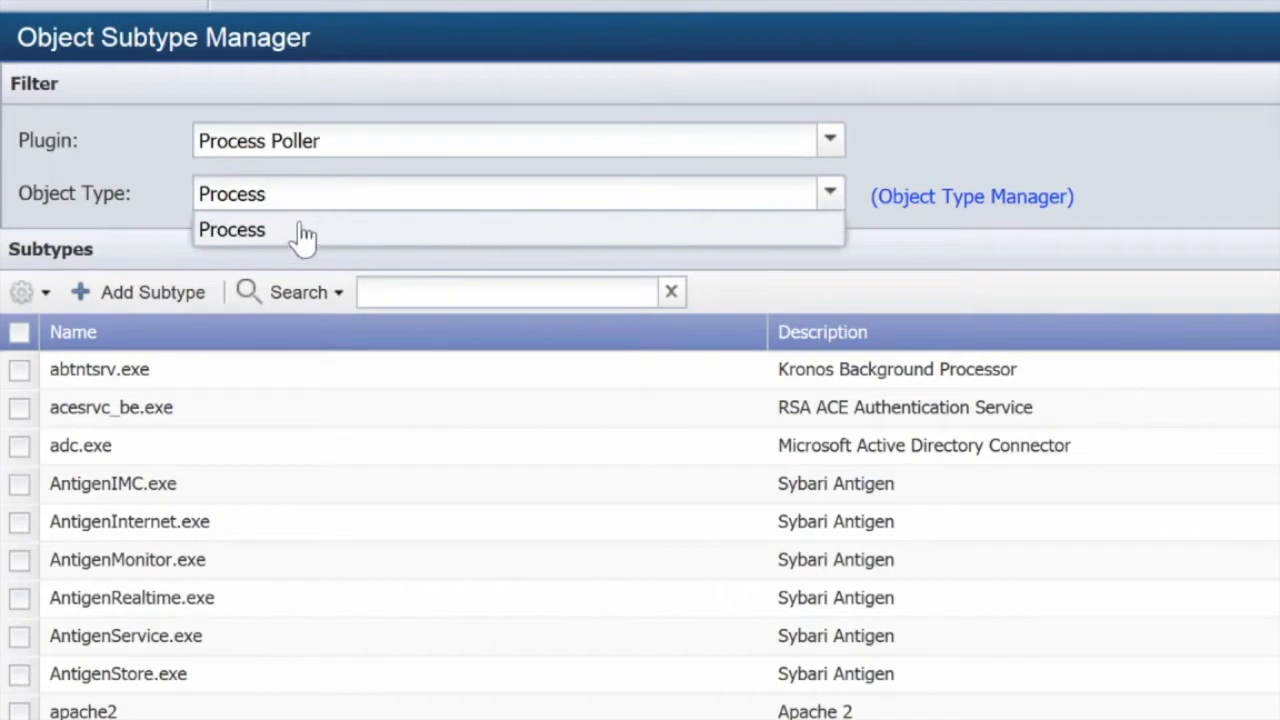
{"action": "left_click", "coordinate": [518, 229]}
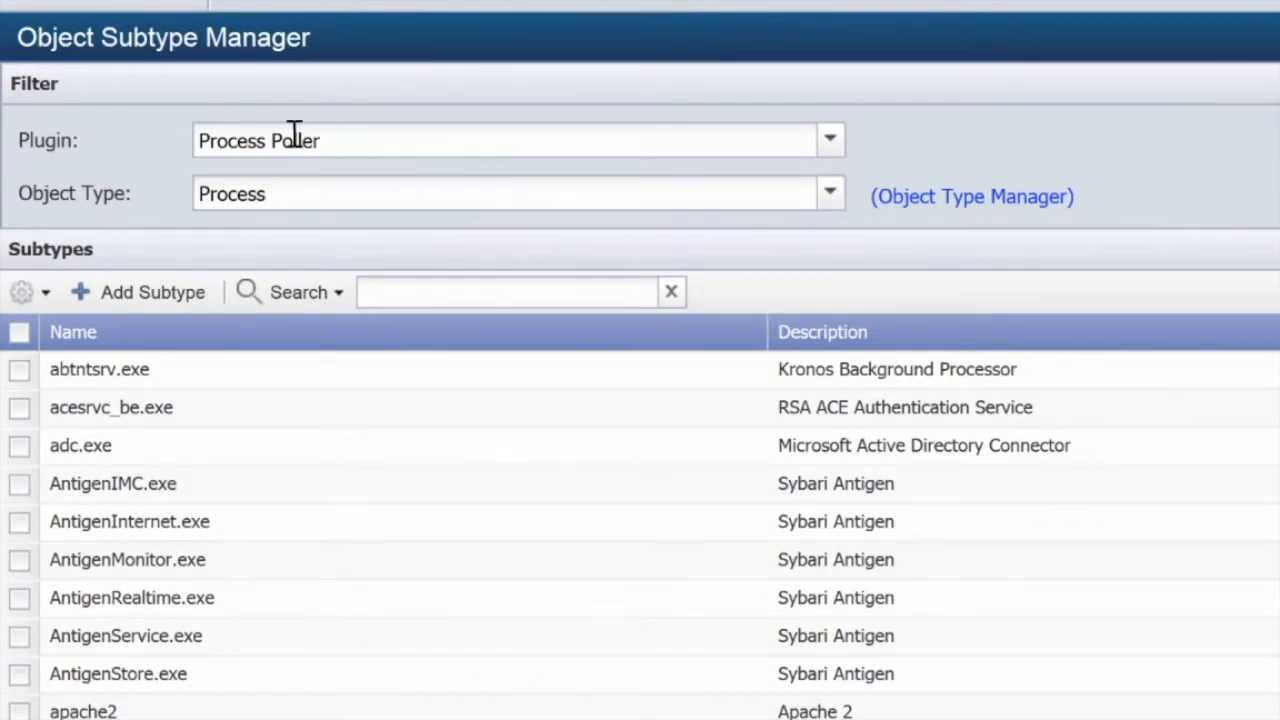
Start a new subtype named "Temperature" with the description "Checks Weather Data from the Web".
{"action": "left_click", "coordinate": [141, 309]}
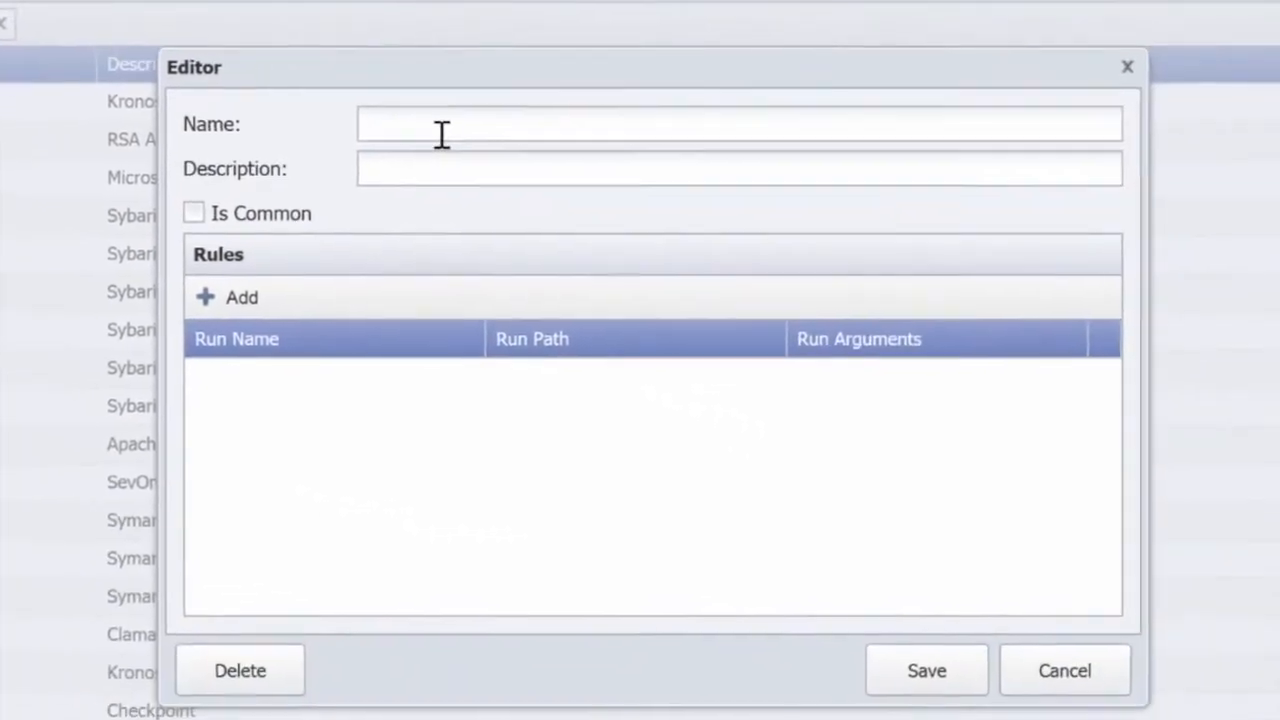
{"action": "left_click", "coordinate": [1113, 402]}
{"action": "type", "text": "Temperature"}
{"action": "left_click", "coordinate": [417, 163]}
{"action": "type", "text": "Checks"}
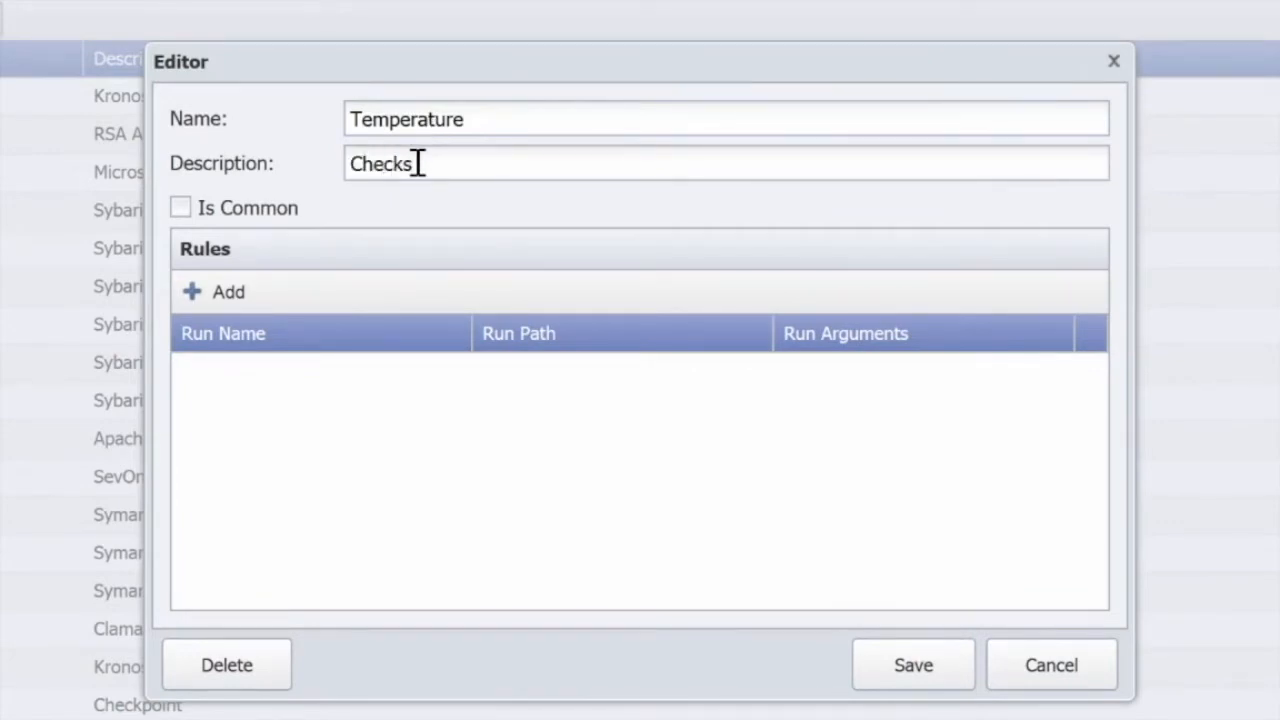
{"action": "type", "text": " Weather da"}
{"action": "key", "text": "BackSpace"}
{"action": "key", "text": "BackSpace"}
{"action": "type", "text": "Data"}
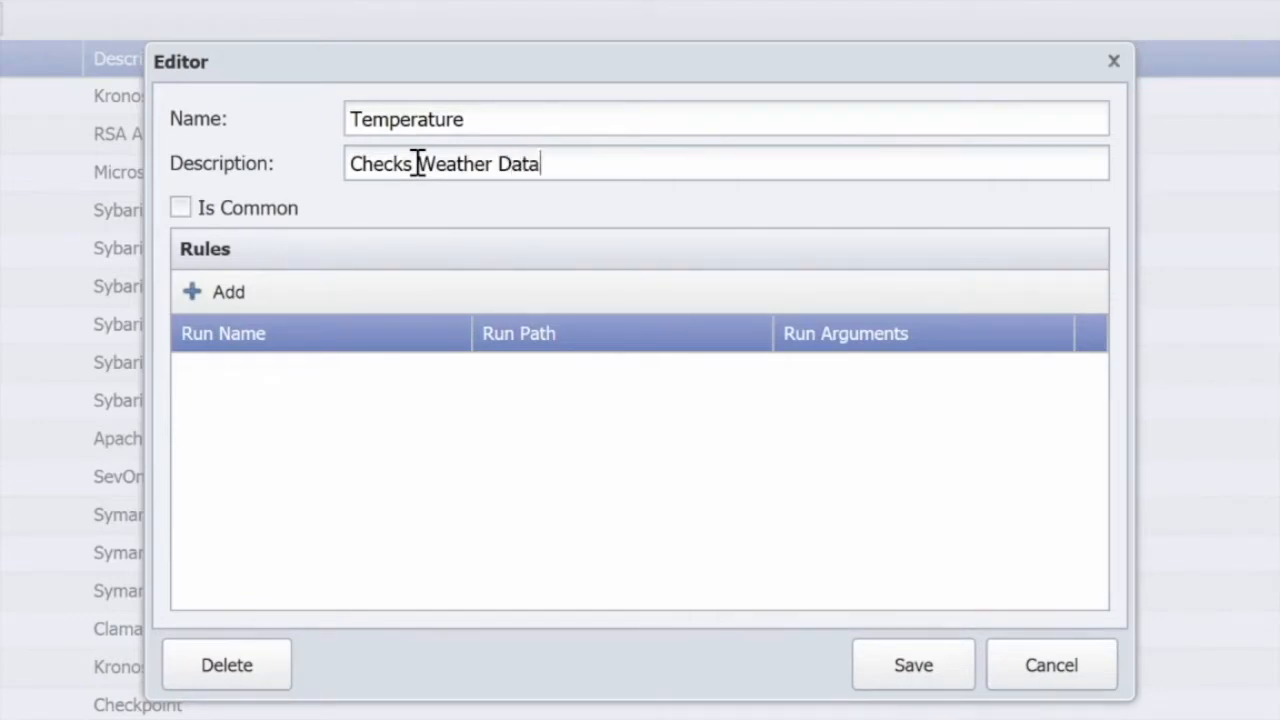
{"action": "type", "text": " from the Web"}
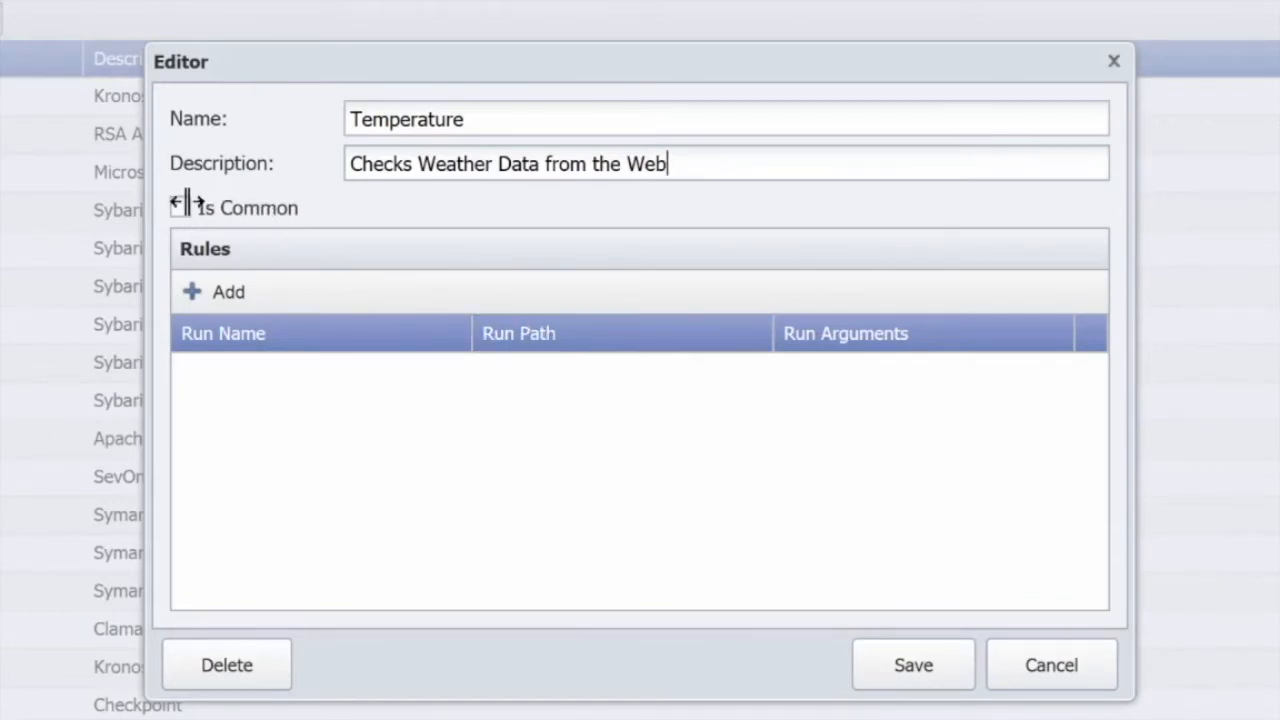
Add a rule to the Temperature subtype with the run path /usr/bin/python.
{"action": "left_click", "coordinate": [203, 294]}
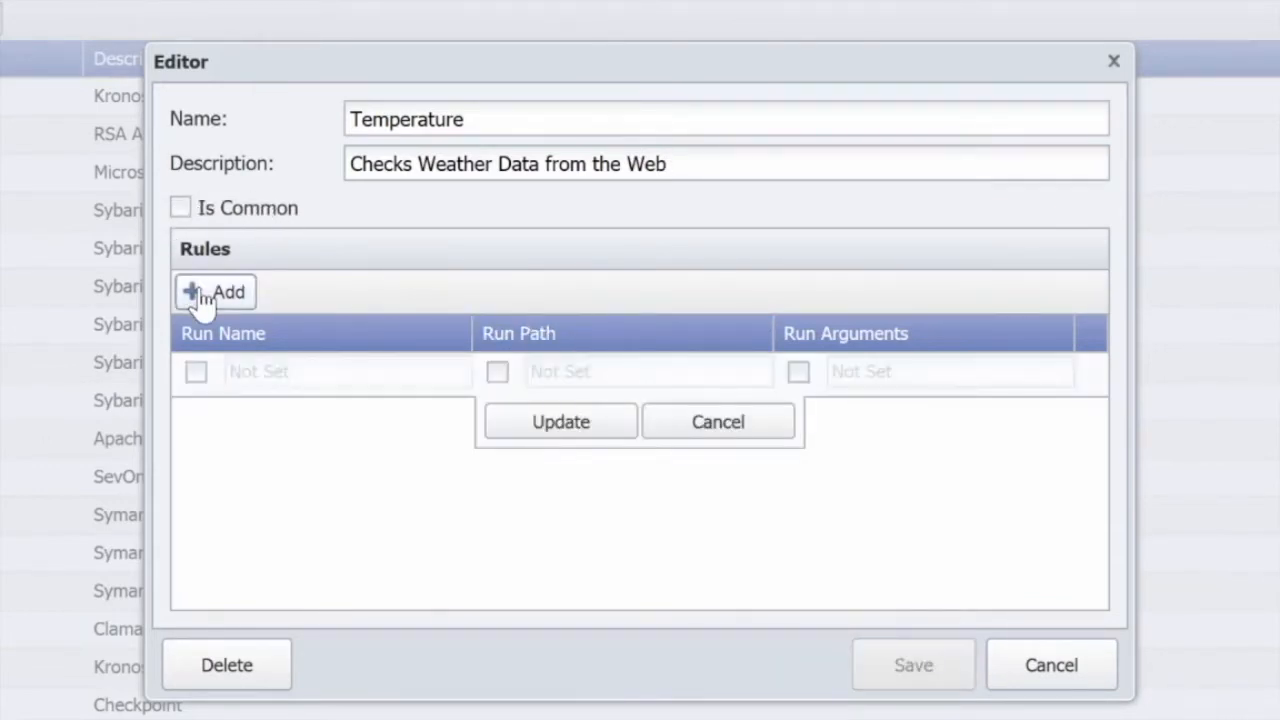
{"action": "left_click", "coordinate": [497, 372]}
{"action": "type", "text": "/"}
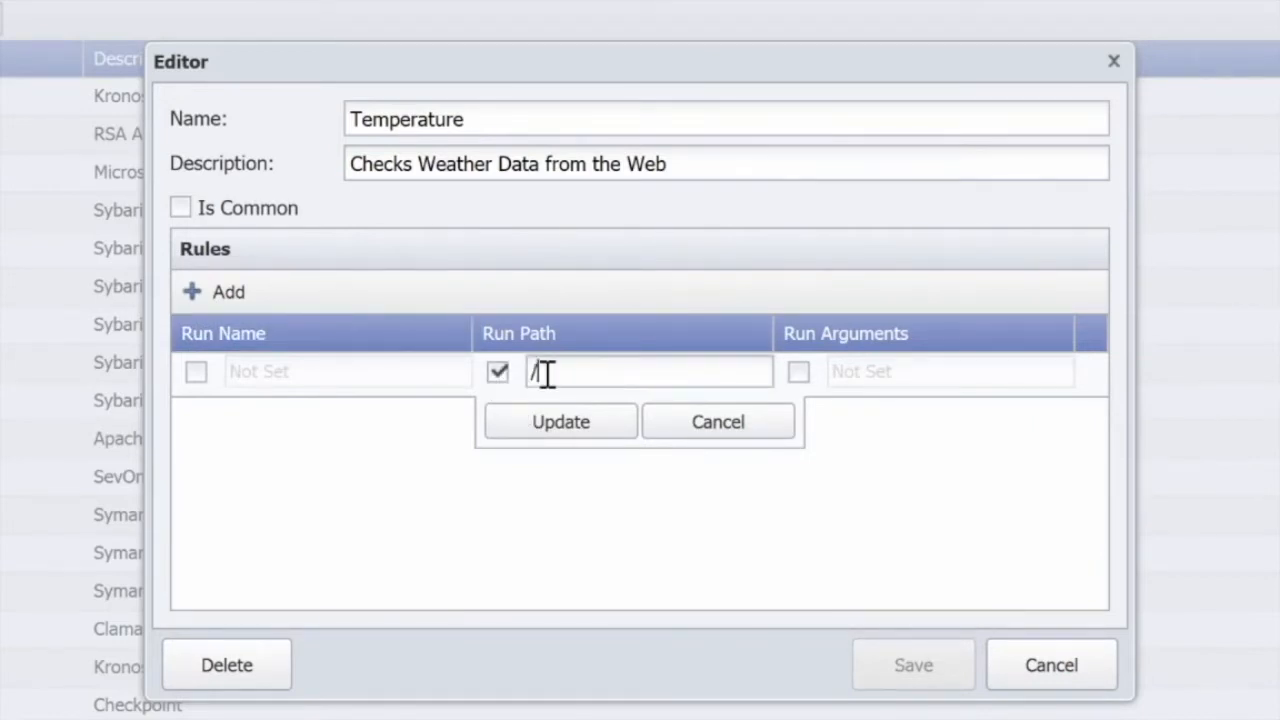
{"action": "type", "text": "usr/bin/python"}
Set the rule's run arguments to /www/custom/temperature.py, accept the rule and save the subtype.
{"action": "left_click", "coordinate": [792, 376]}
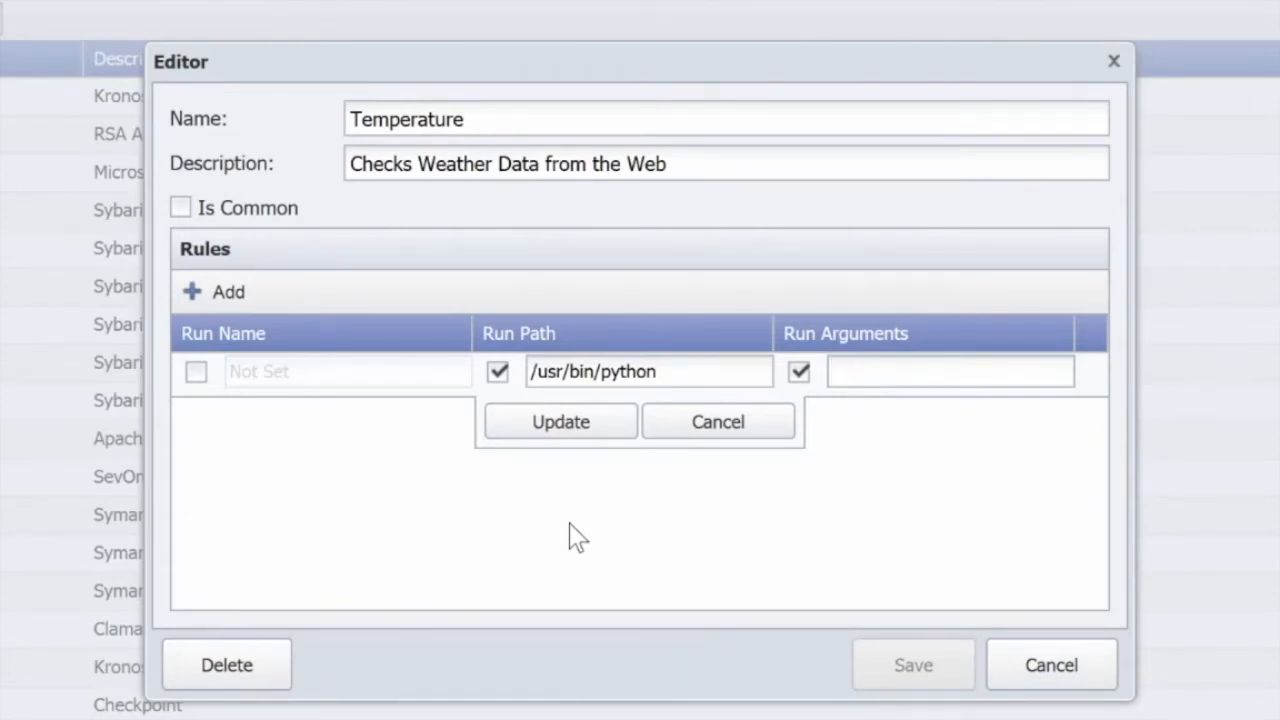
{"action": "type", "text": "/"}
{"action": "type", "text": "www"}
{"action": "type", "text": "/"}
{"action": "type", "text": "custom"}
{"action": "type", "text": "/temperatur"}
{"action": "type", "text": "e.py"}
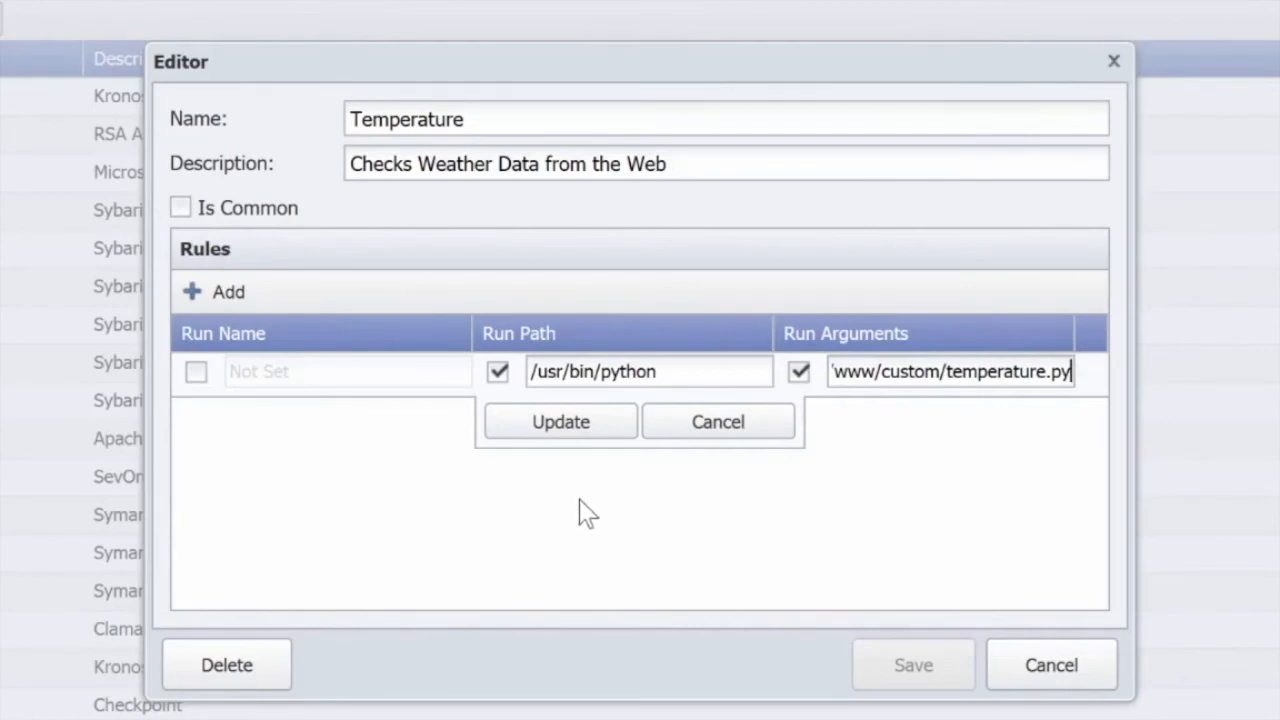
{"action": "left_click", "coordinate": [588, 432]}
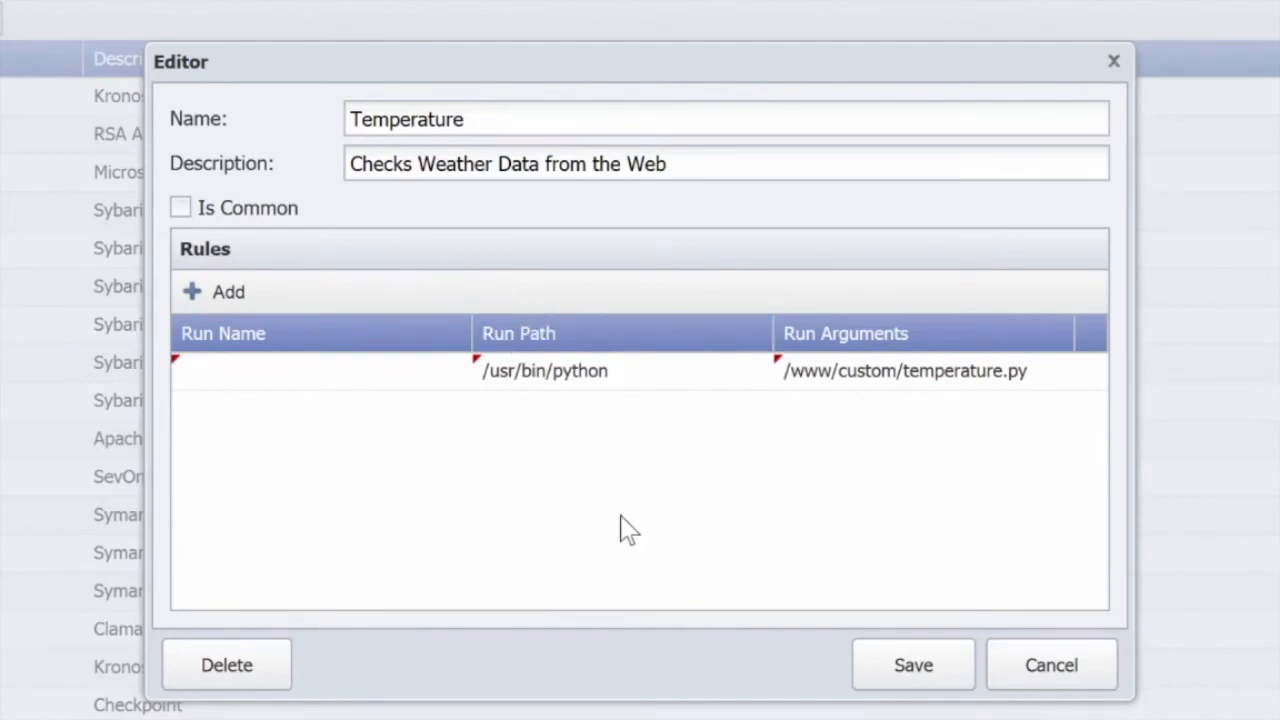
{"action": "left_click", "coordinate": [907, 677]}
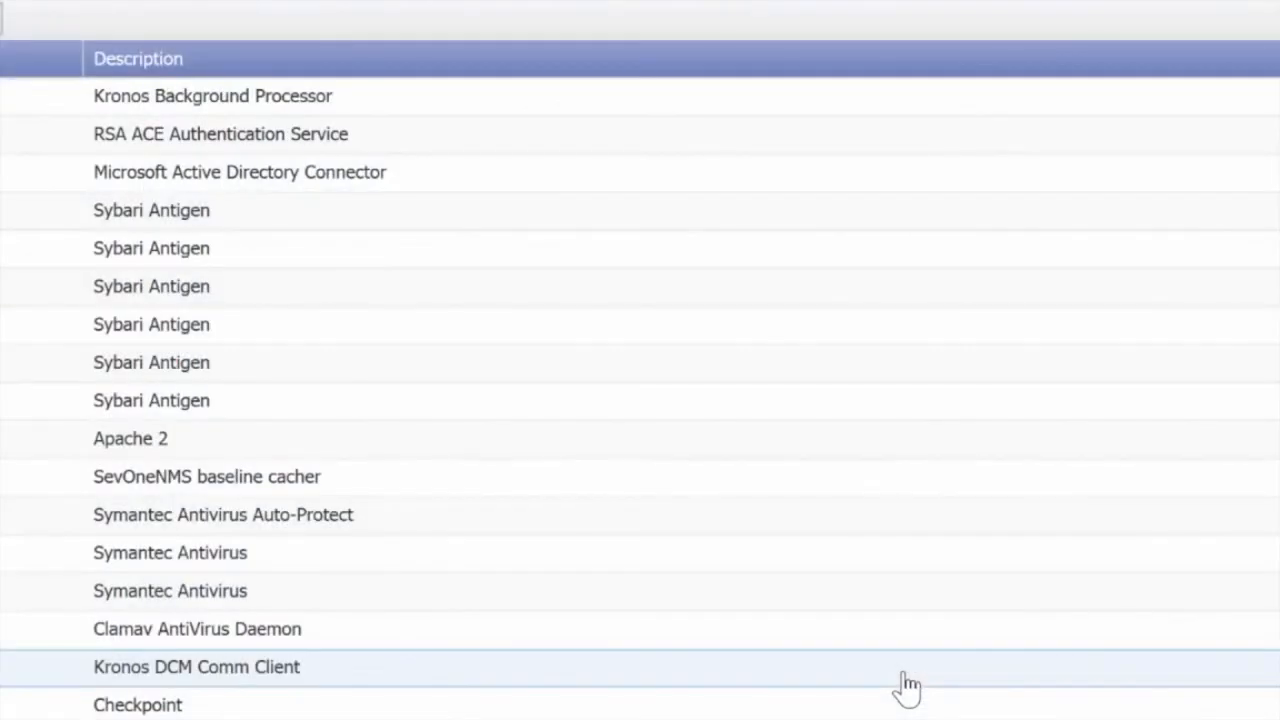